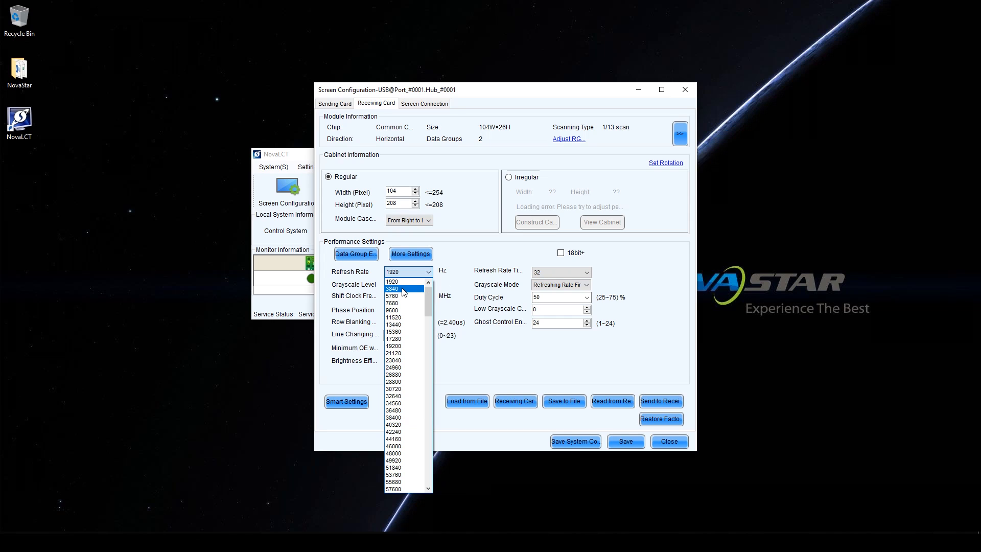
Set the receiving card's refresh rate to 3840 Hz and its grayscale level to Normal 16384.
left_click(403, 289)
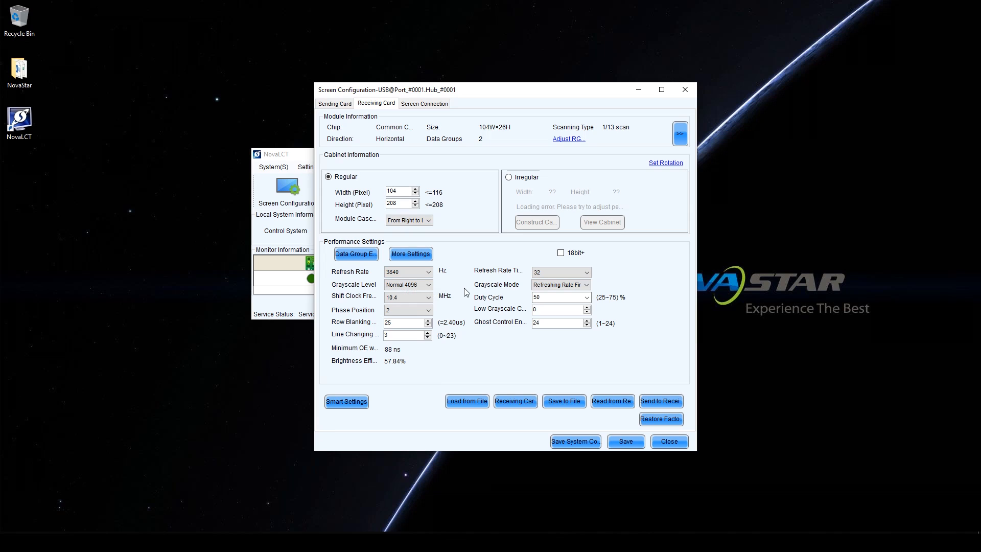
left_click(423, 285)
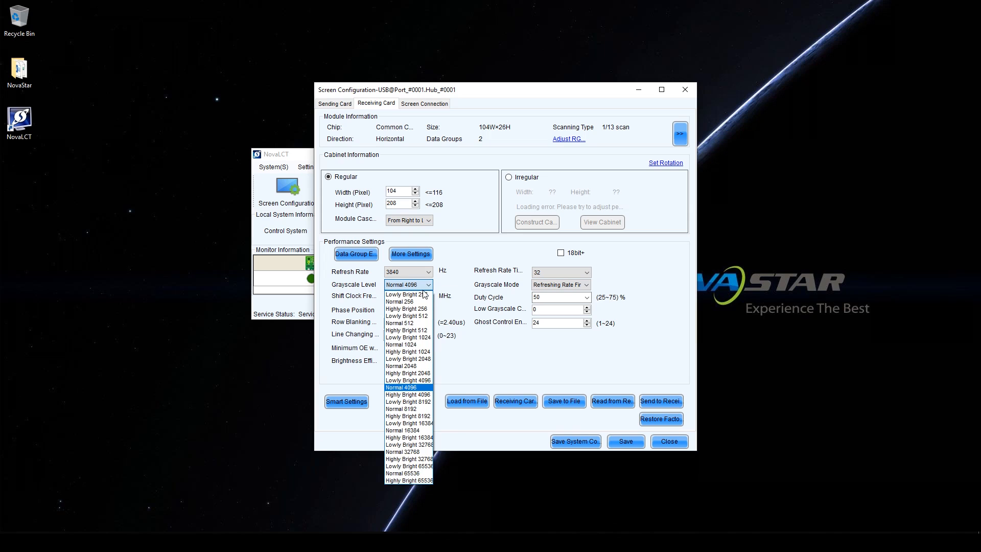
left_click(423, 431)
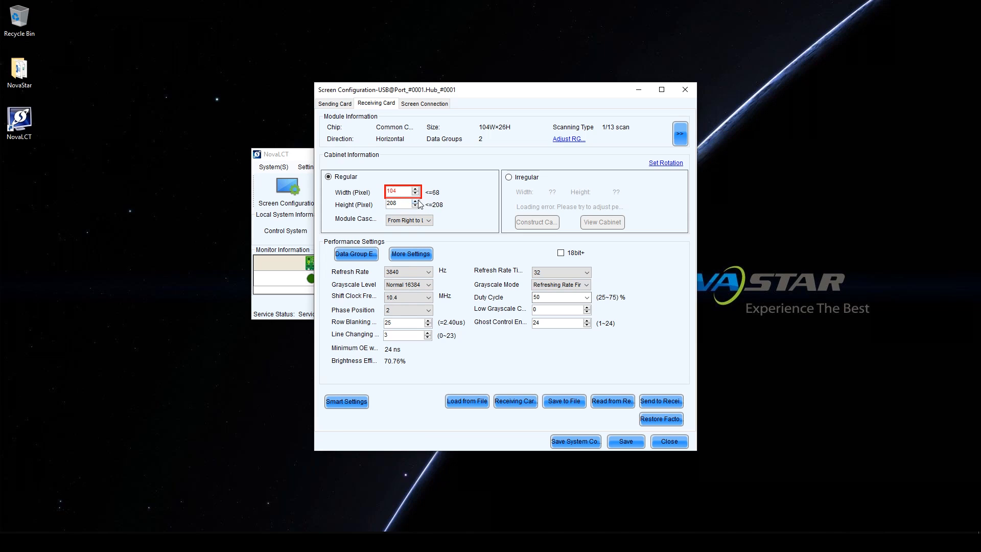
Try a shift clock frequency of 25.0 MHz and send the parameters to all receiving cards.
left_click(403, 299)
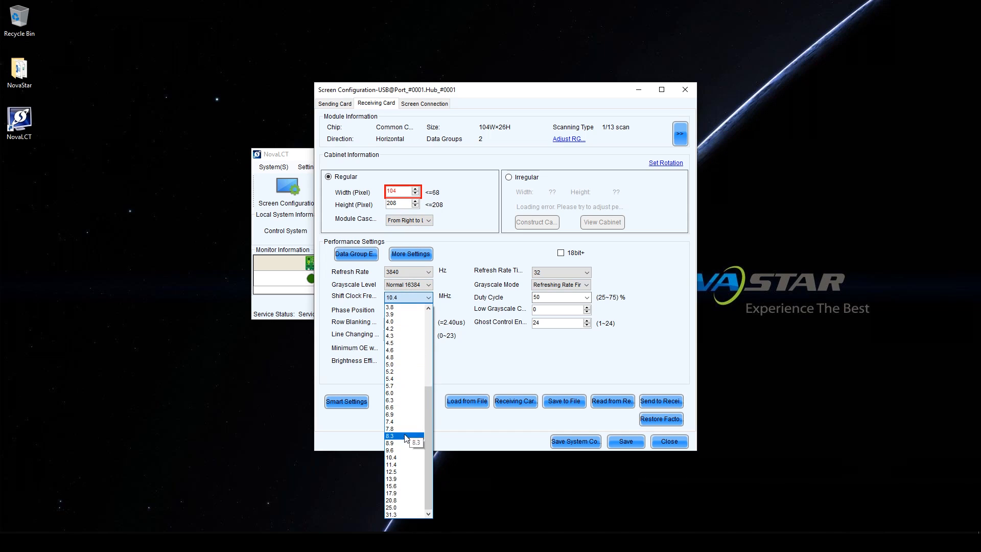
left_click(403, 508)
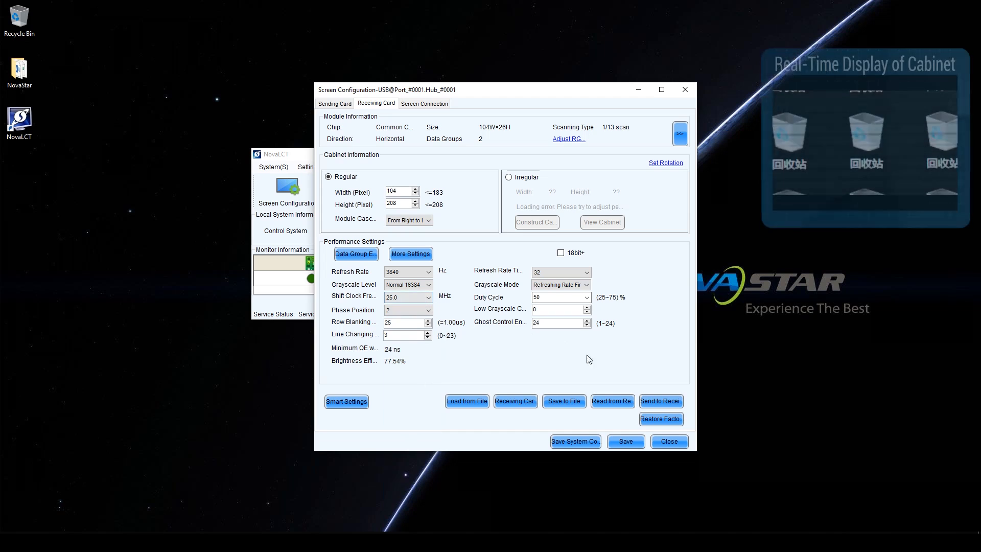
left_click(659, 404)
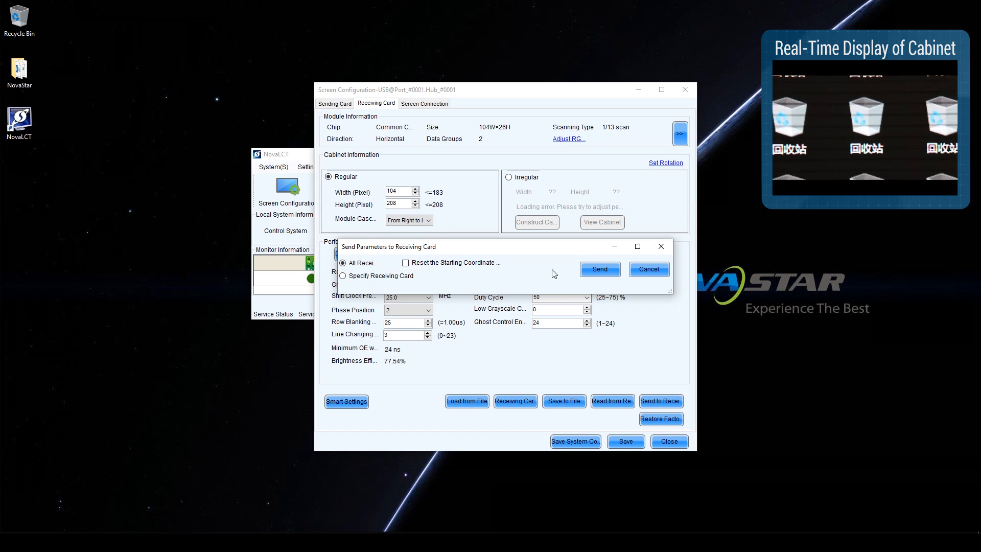
left_click(590, 270)
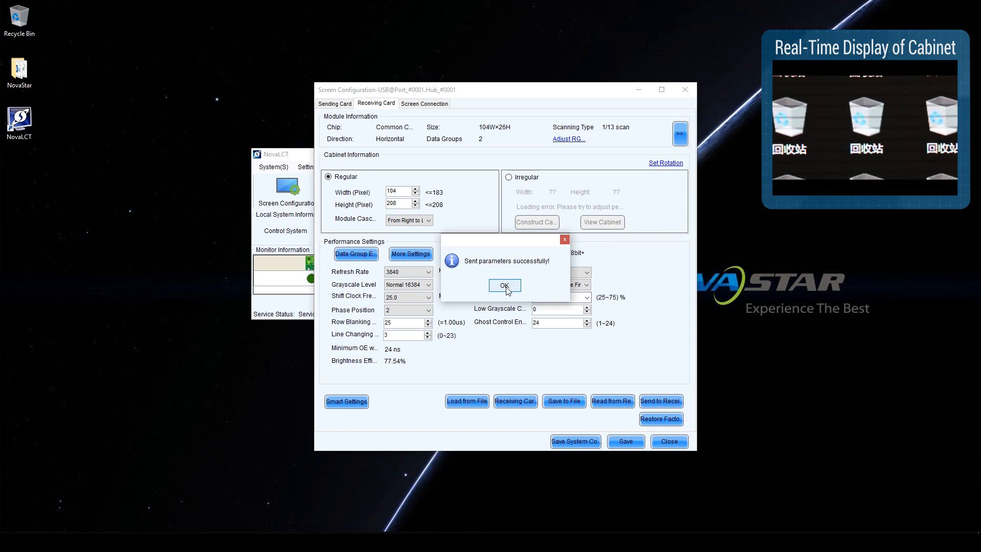
left_click(505, 286)
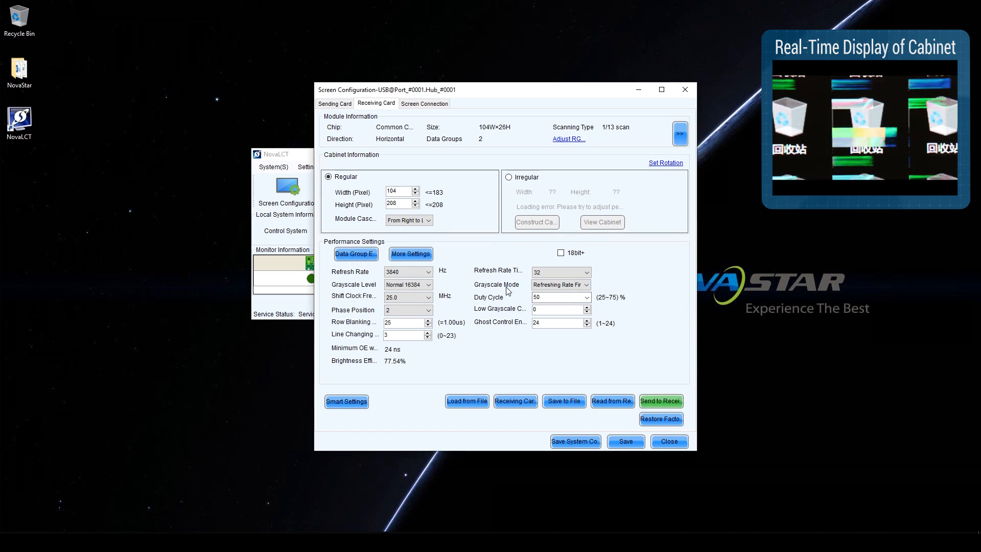
Try lowering the shift clock frequency to 20.8 MHz and send the parameters to all receiving cards.
left_click(418, 302)
left_click(396, 500)
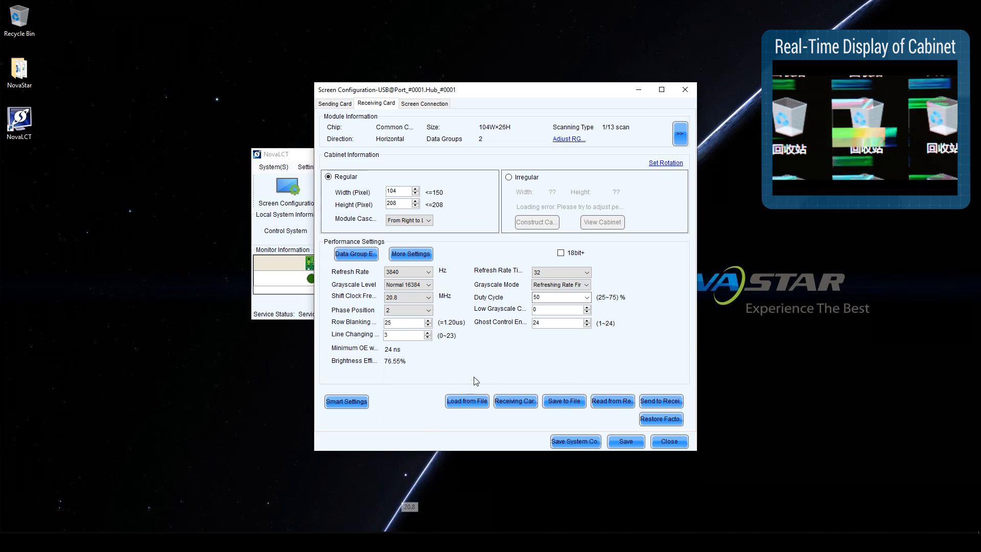
left_click(655, 396)
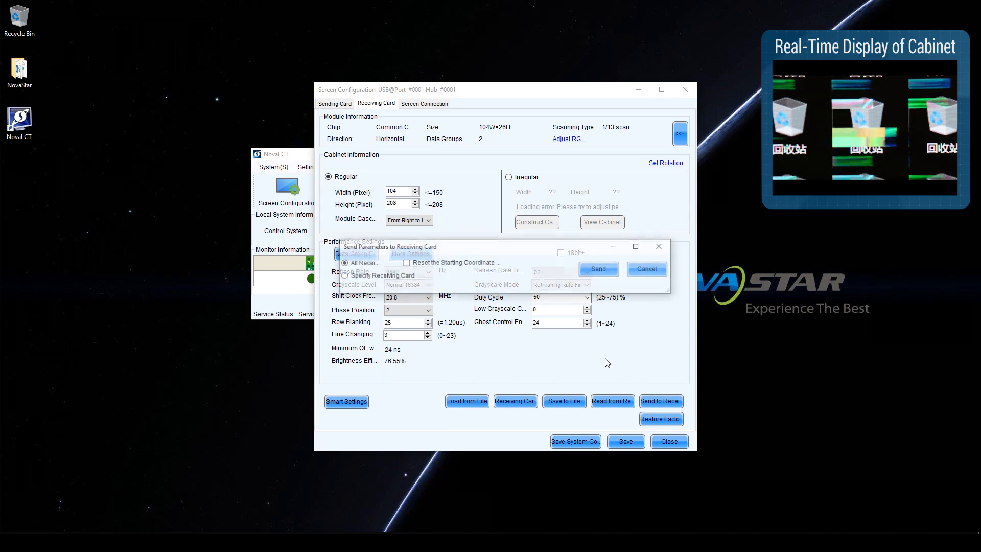
left_click(599, 270)
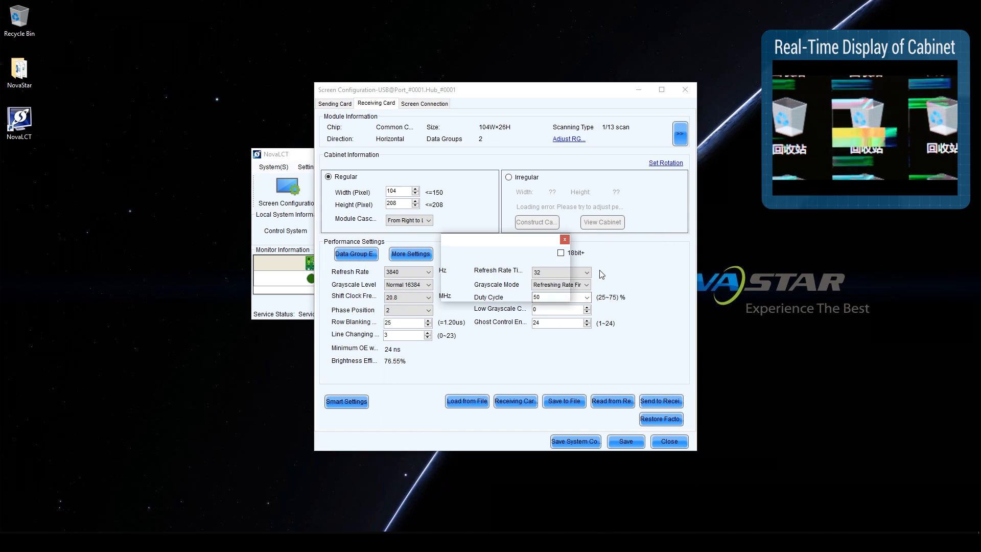
left_click(503, 285)
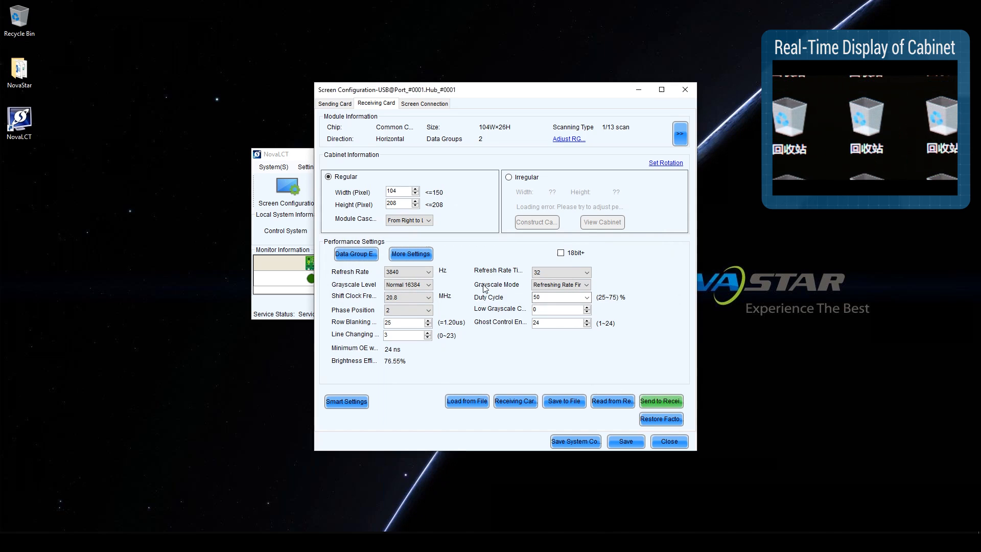
Lower the shift clock frequency to 15.6 MHz, and send and save the parameters to the receiving cards.
left_click(424, 299)
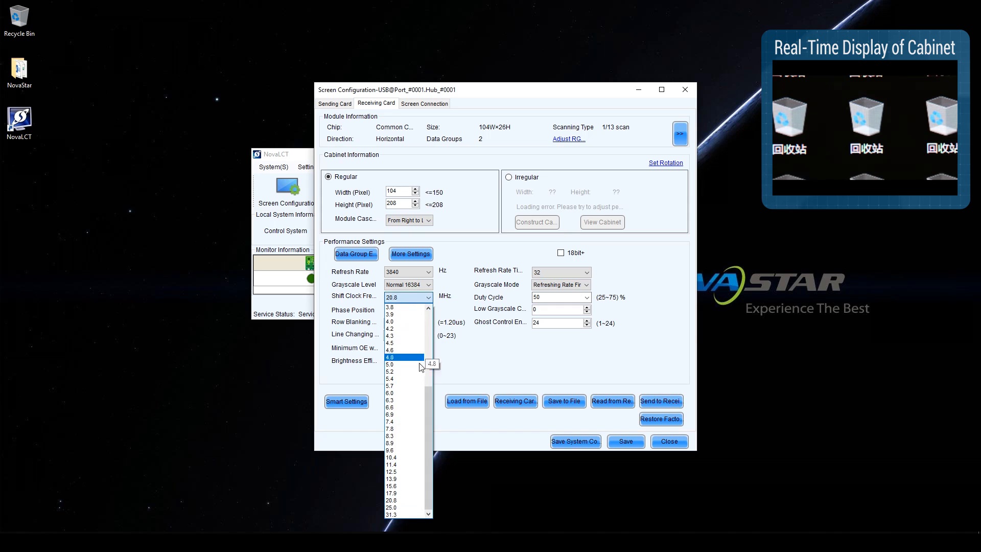
left_click(400, 486)
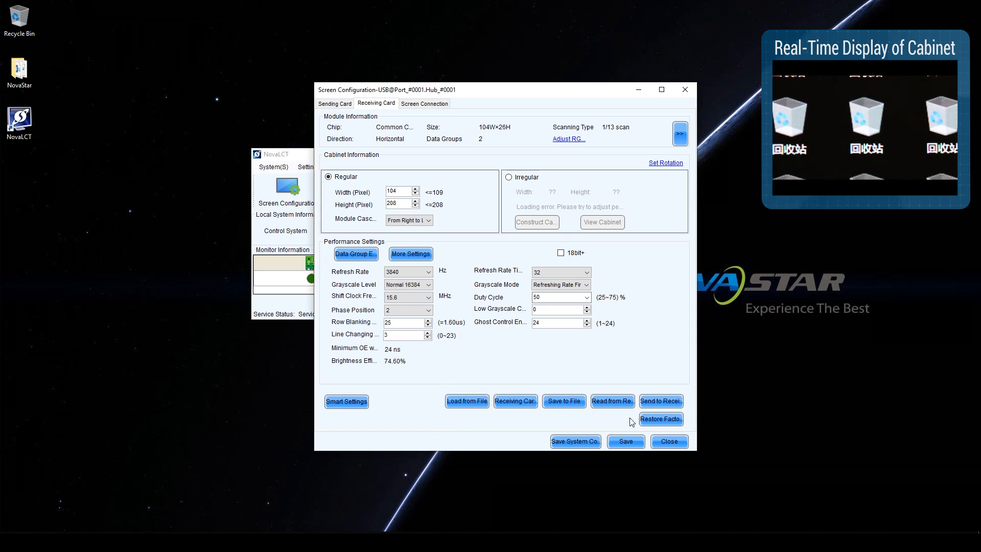
left_click(666, 404)
left_click(600, 271)
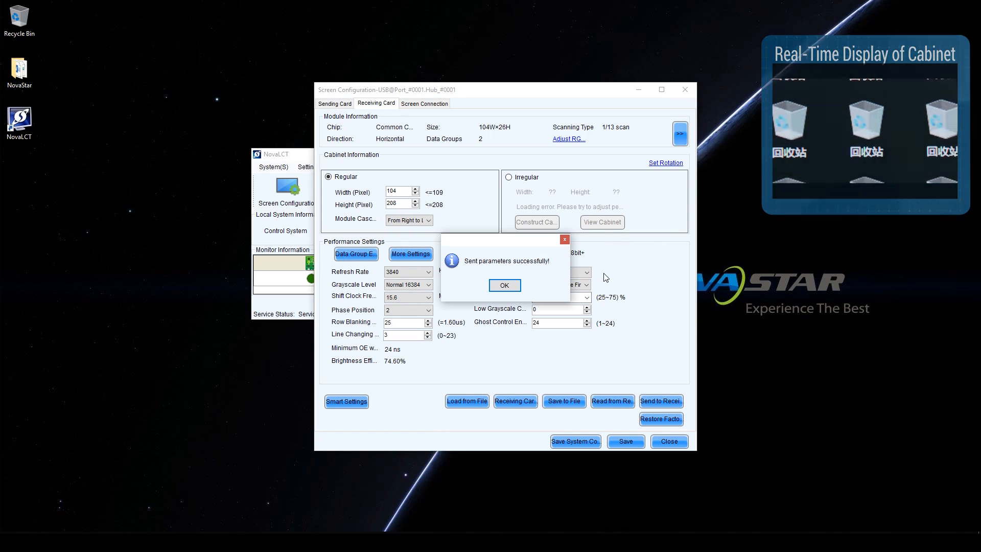
left_click(515, 285)
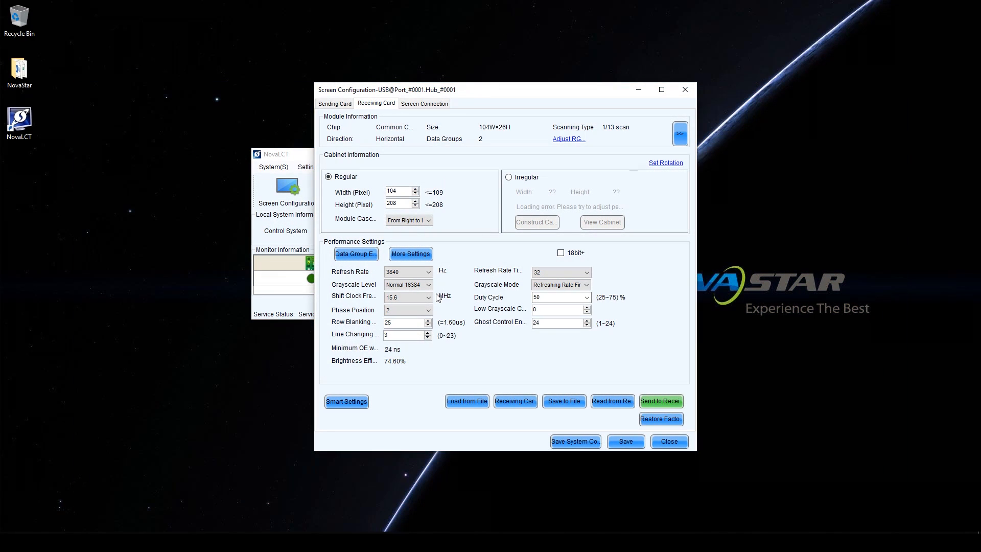
left_click(618, 443)
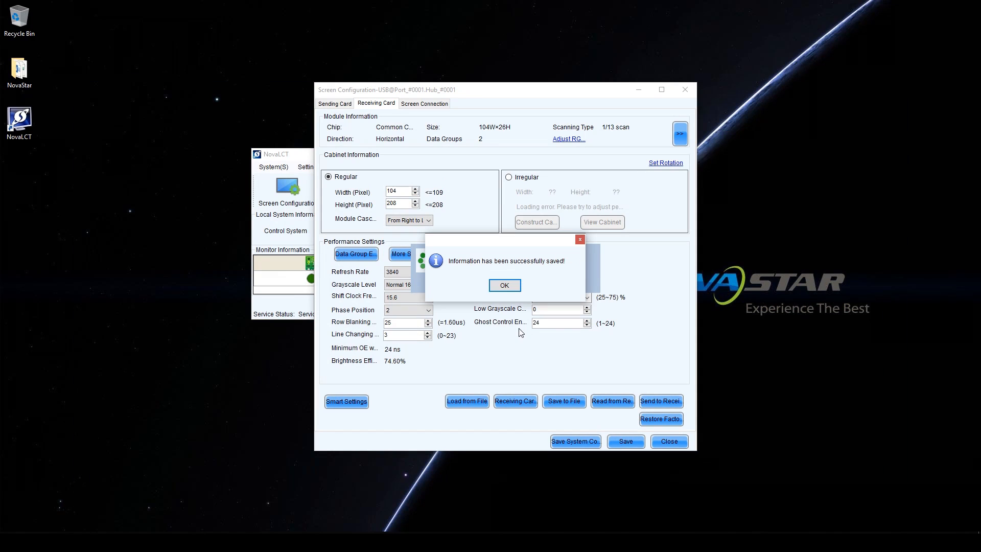
left_click(511, 290)
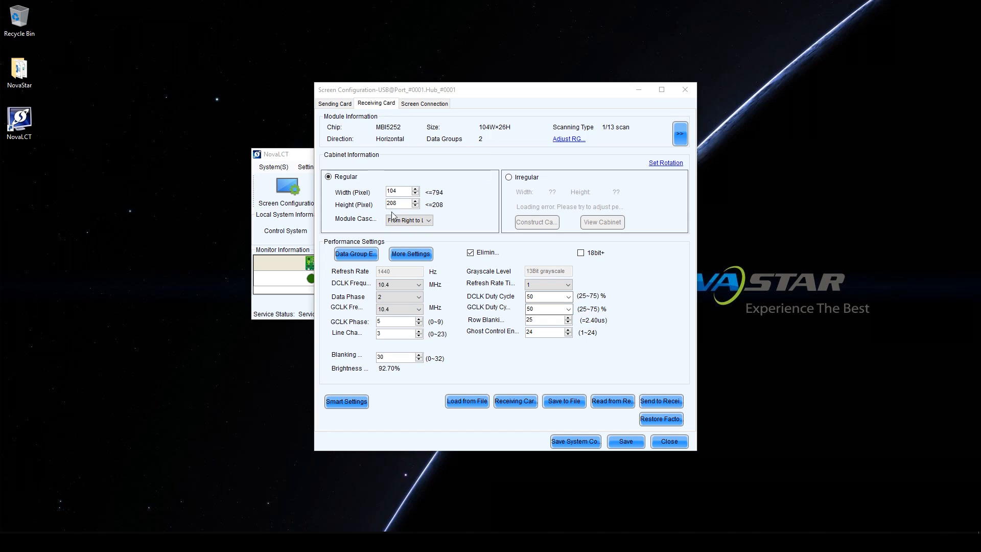
Lower the DCLK frequency for the MBI5252 module first to 4.0 MHz, finally to 2.0 MHz, and set the refresh rate times to 4.
left_click(385, 284)
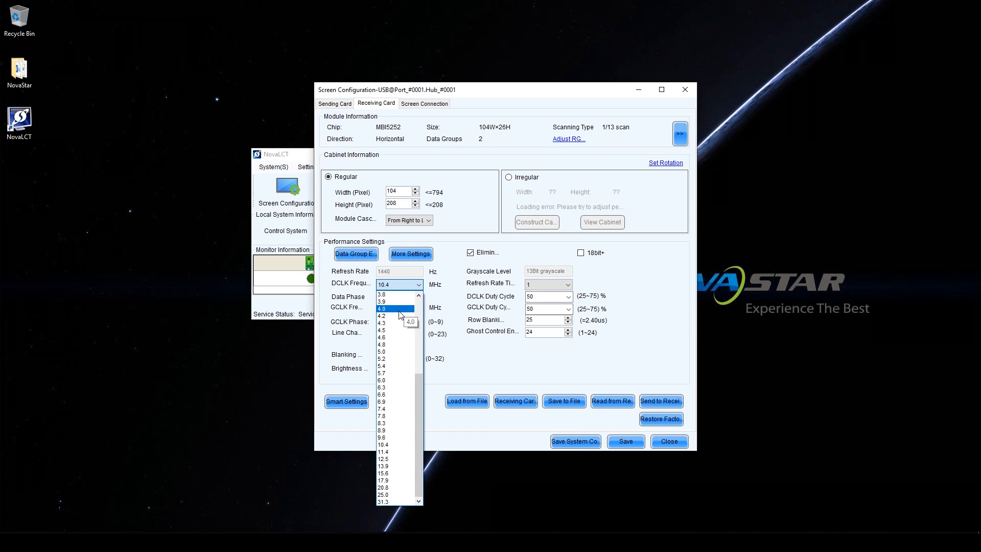
left_click(399, 309)
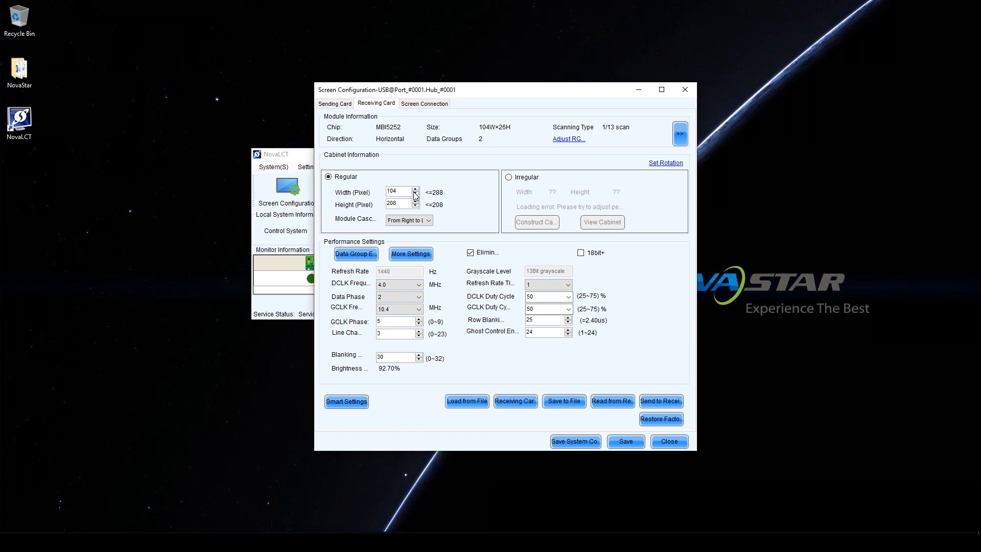
left_click(404, 284)
scroll(405, 303, "up", 6)
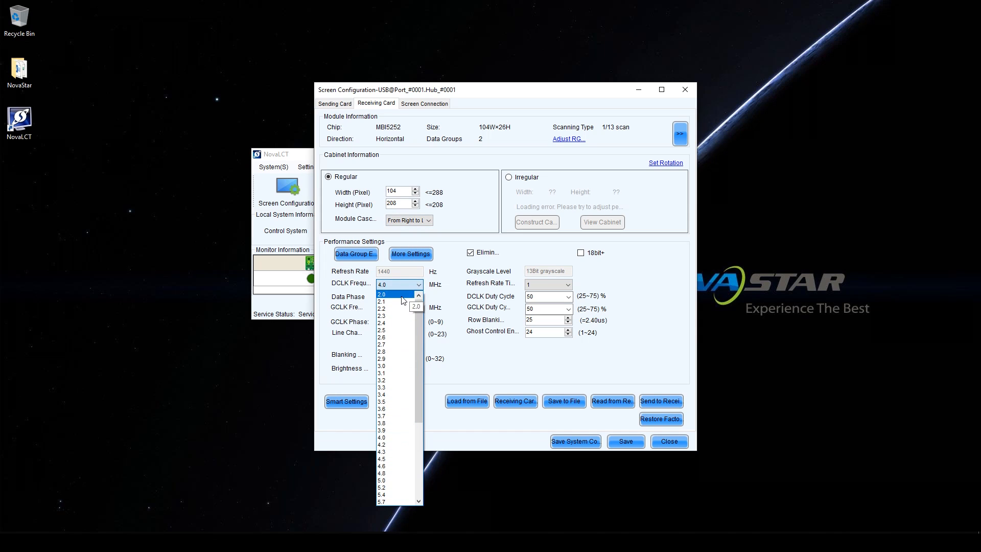
left_click(401, 296)
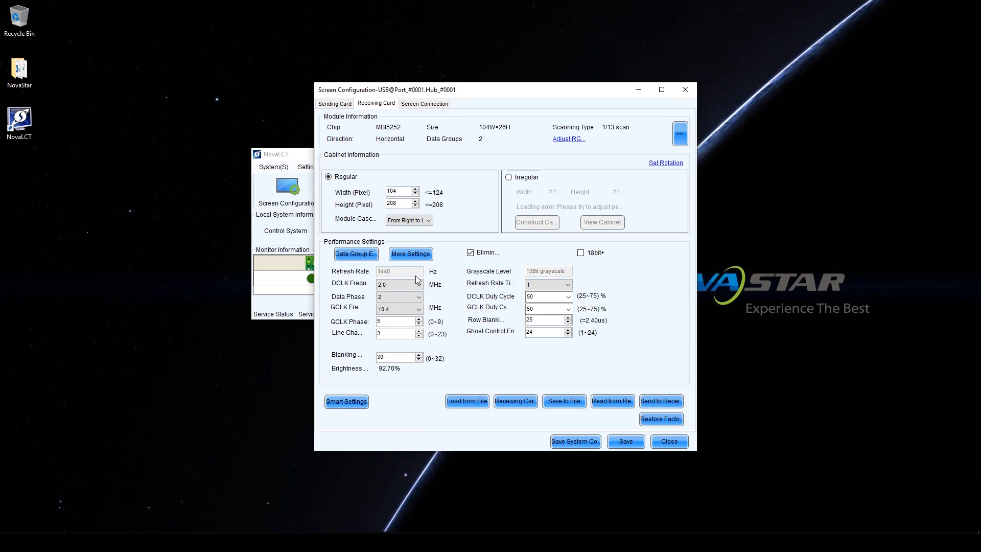
left_click(548, 285)
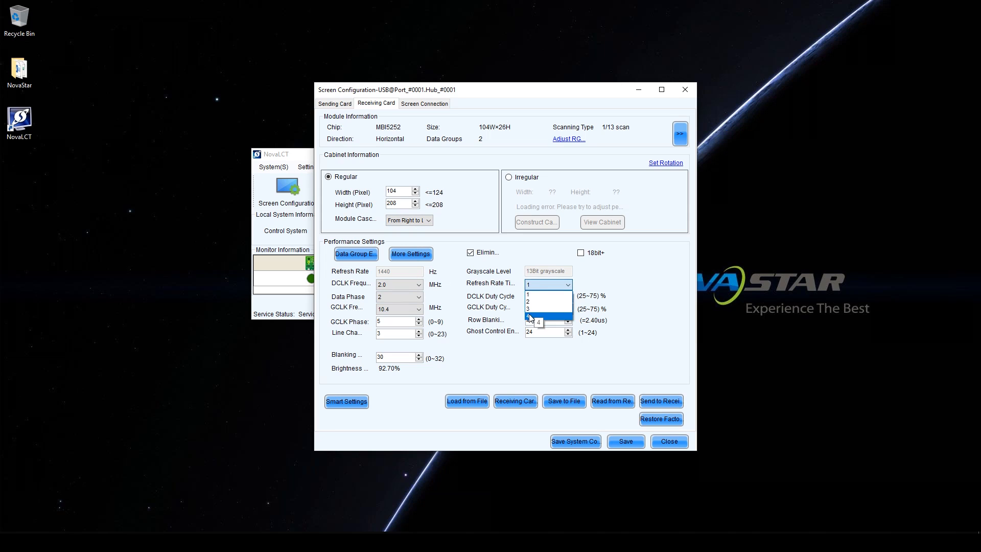
left_click(529, 316)
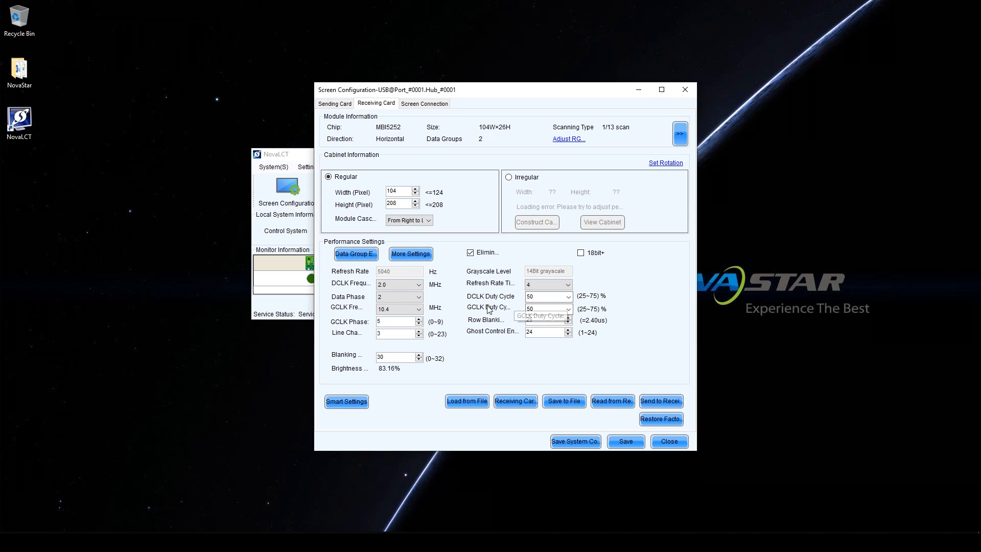
Try a GCLK frequency of 20.8 MHz and send the parameters to all receiving cards.
left_click(413, 312)
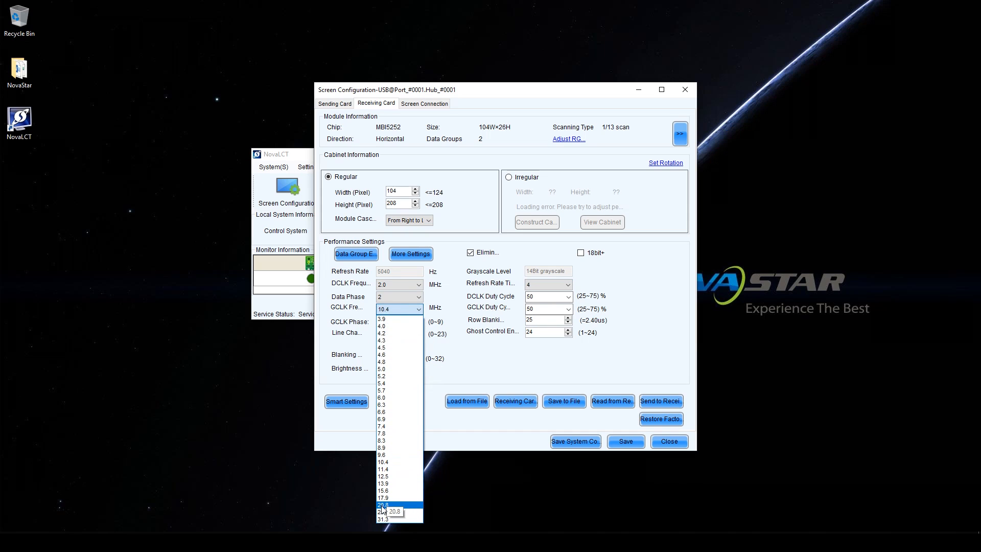
left_click(394, 505)
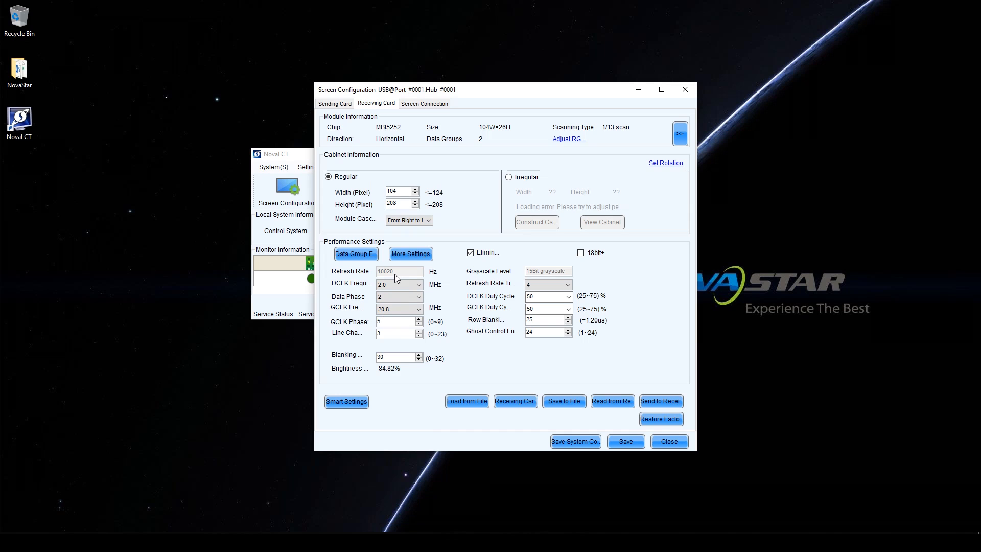
left_click(651, 399)
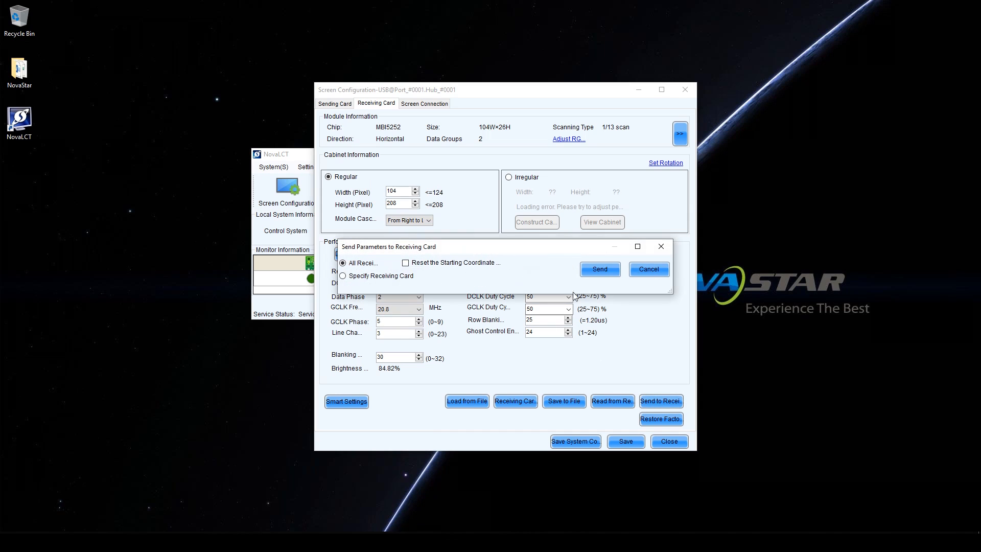
left_click(592, 274)
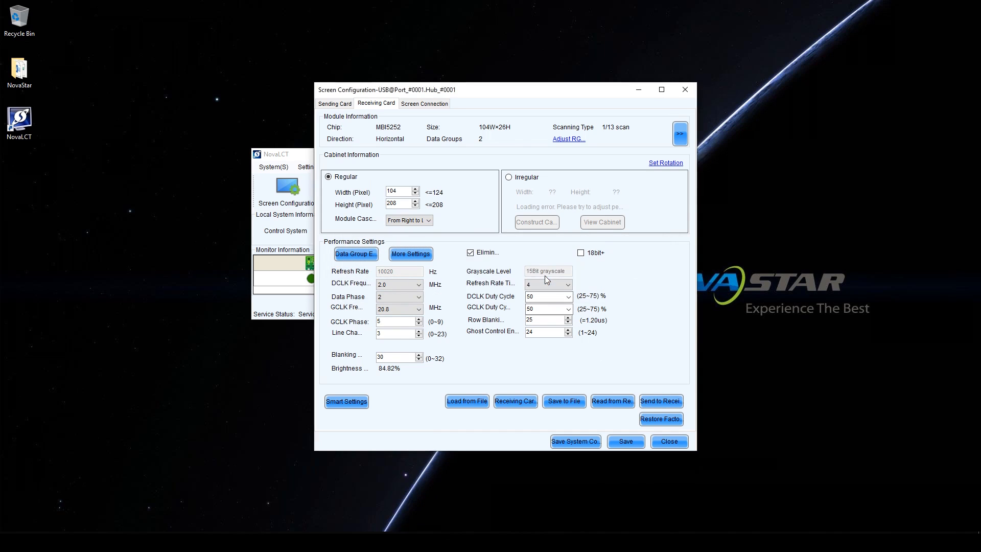
left_click(518, 292)
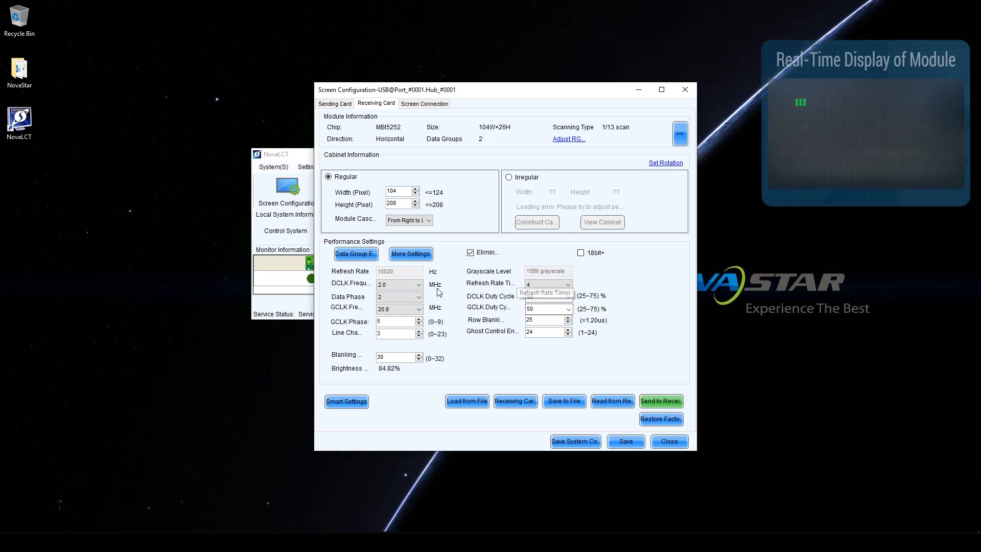
Try lowering the GCLK frequency to 17.9 MHz and send the parameters to all receiving cards.
left_click(402, 313)
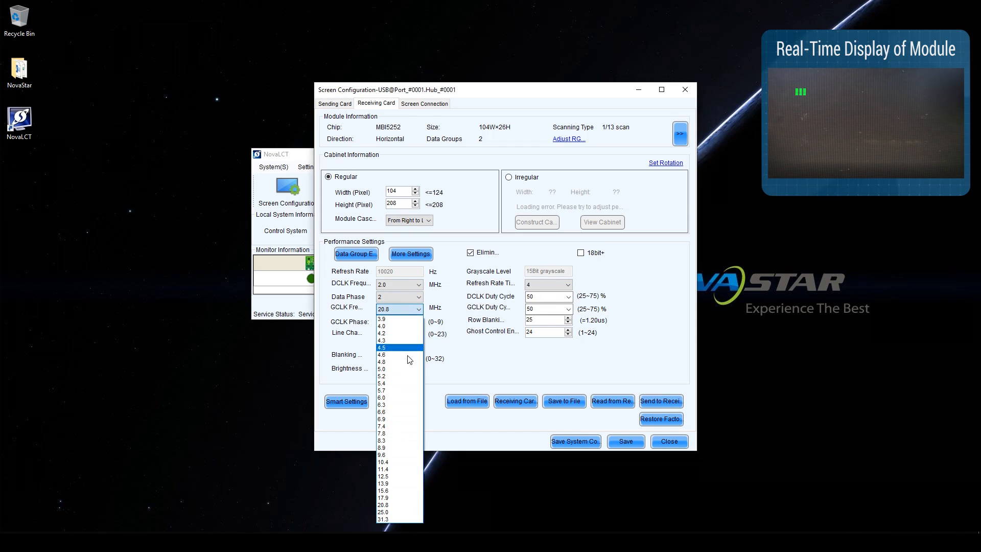
left_click(391, 498)
left_click(677, 406)
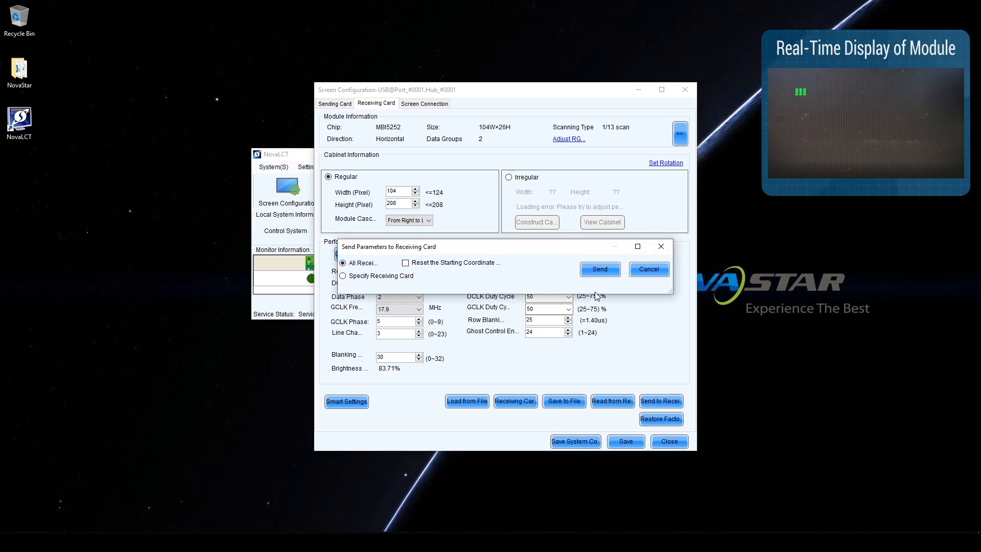
left_click(606, 270)
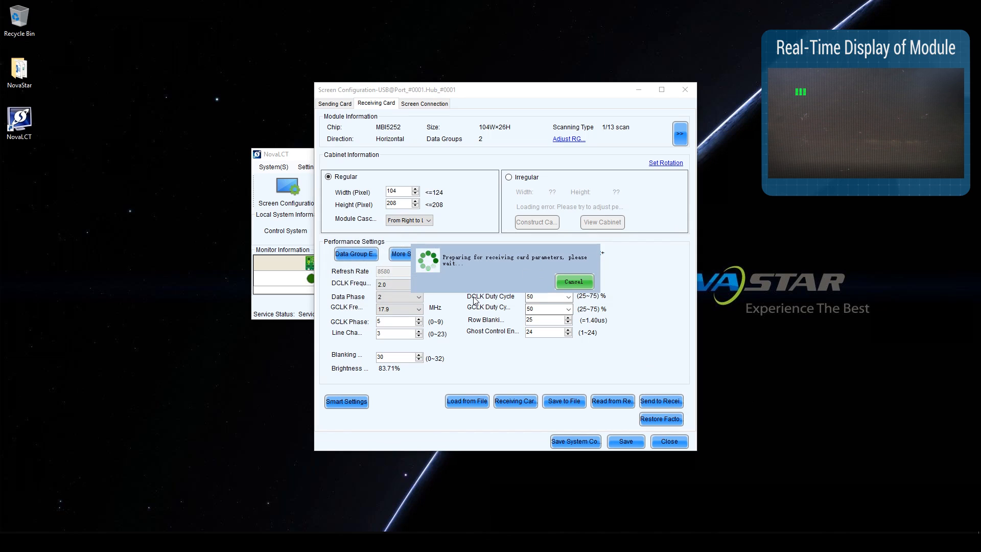
left_click(504, 285)
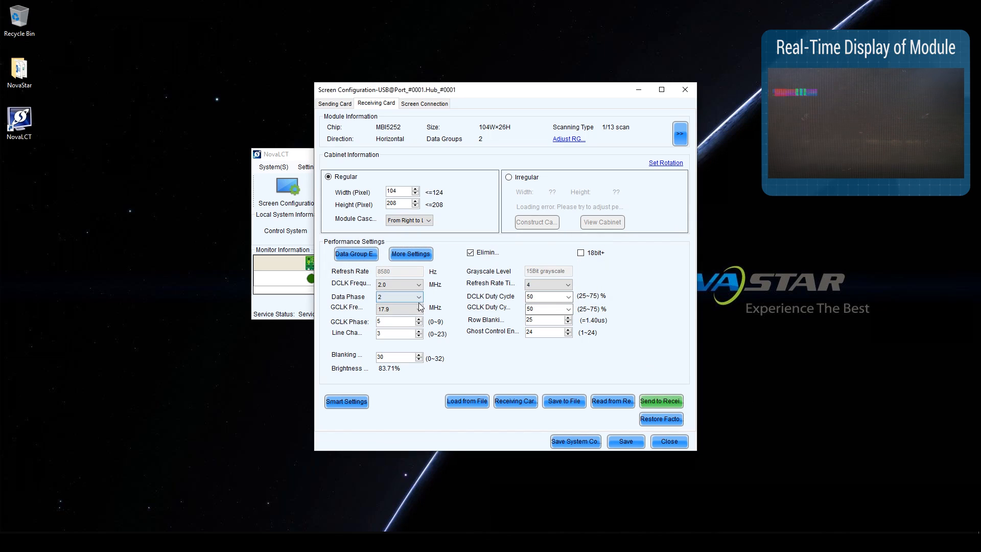
Lower the GCLK frequency to 15.6 MHz and send the parameters to all receiving cards.
left_click(413, 310)
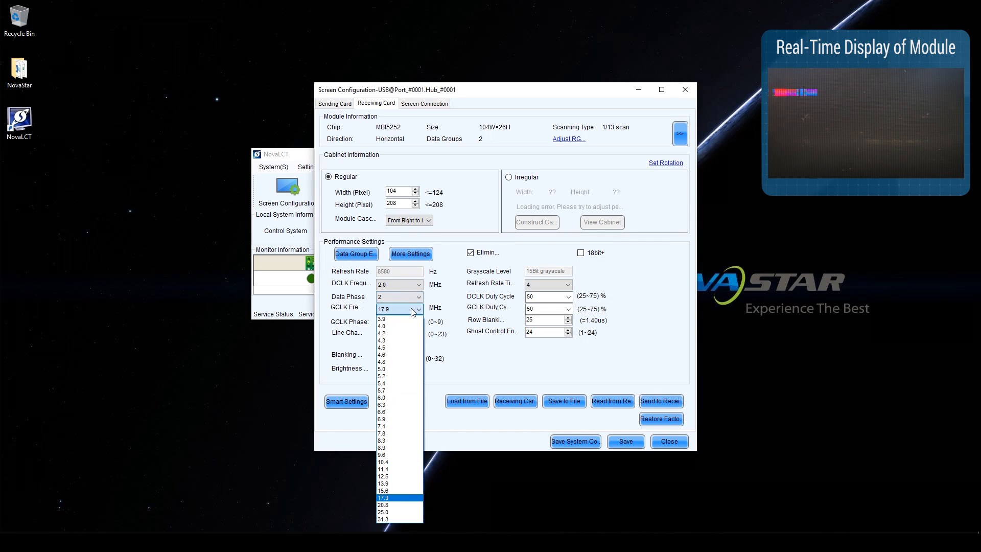
left_click(391, 491)
left_click(661, 400)
left_click(593, 268)
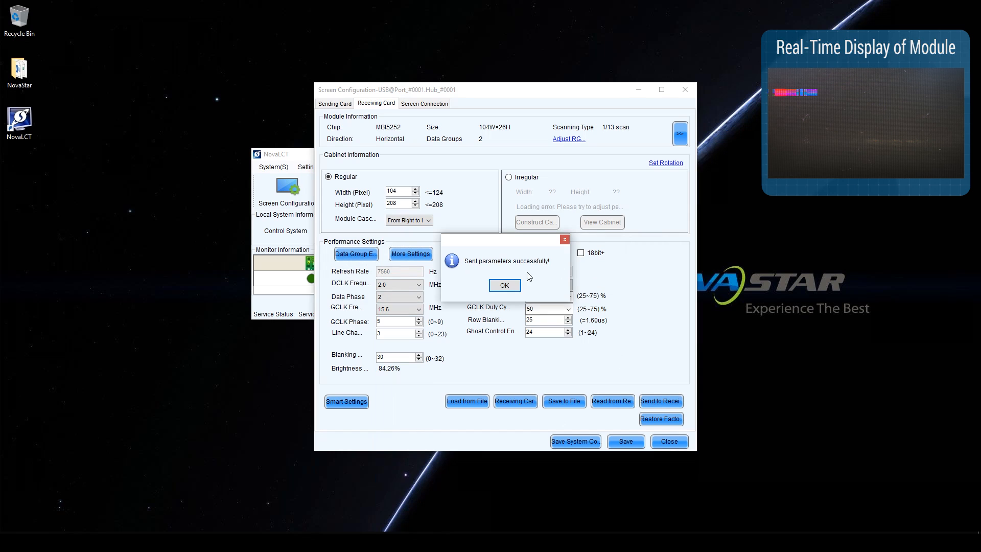
Save the tuned MBI5252 module parameters to the hardware.
left_click(504, 285)
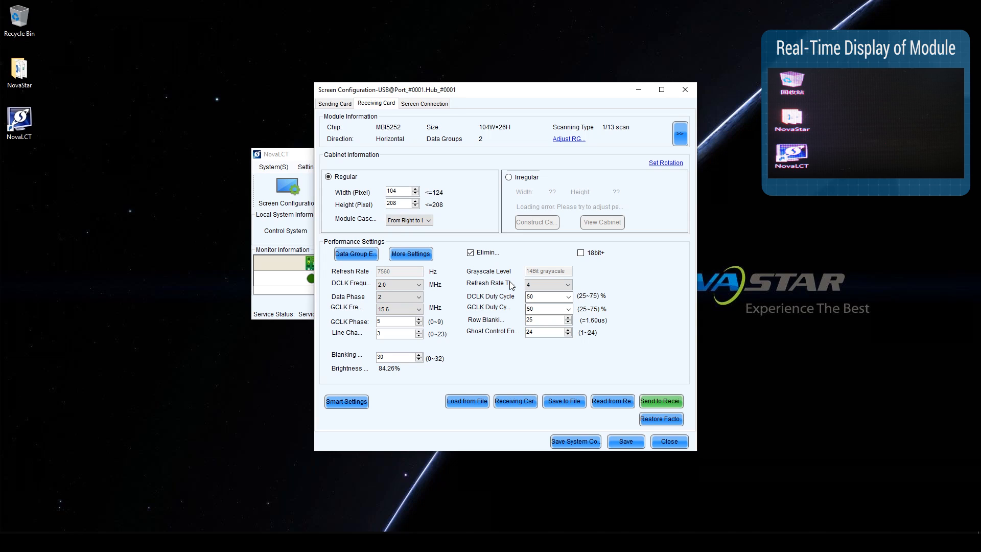
left_click(620, 442)
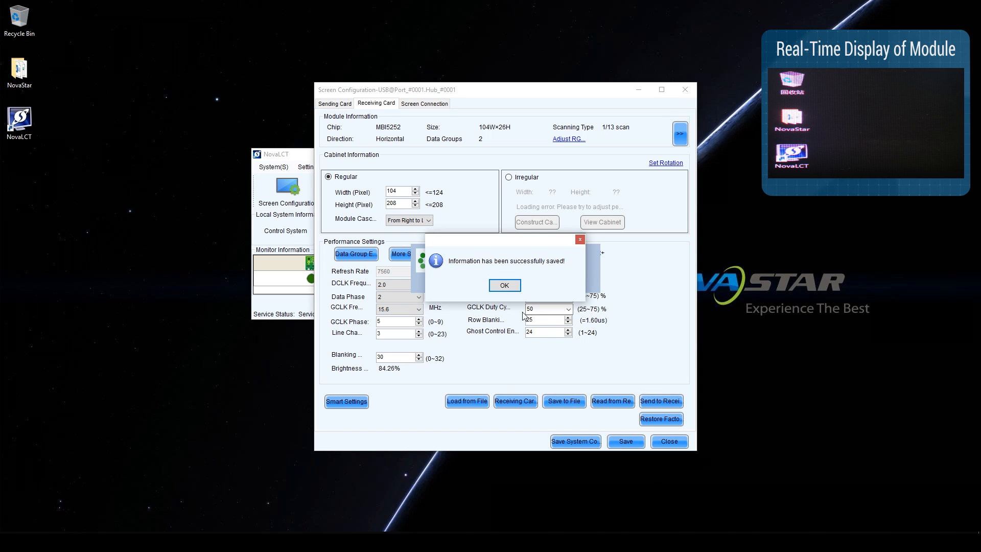
left_click(508, 289)
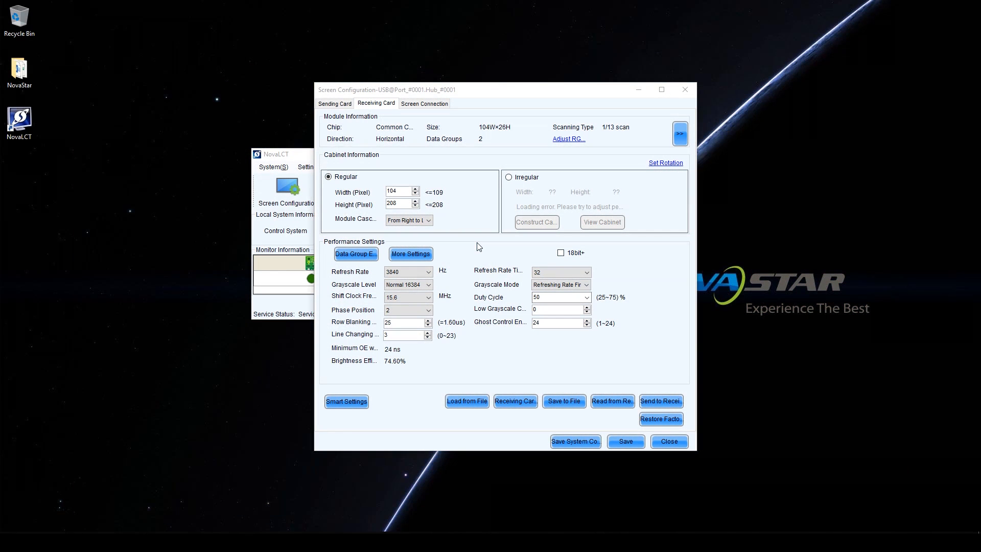
Save the common-chip module's receiving card configuration to the desktop as a file named Test.
left_click(564, 401)
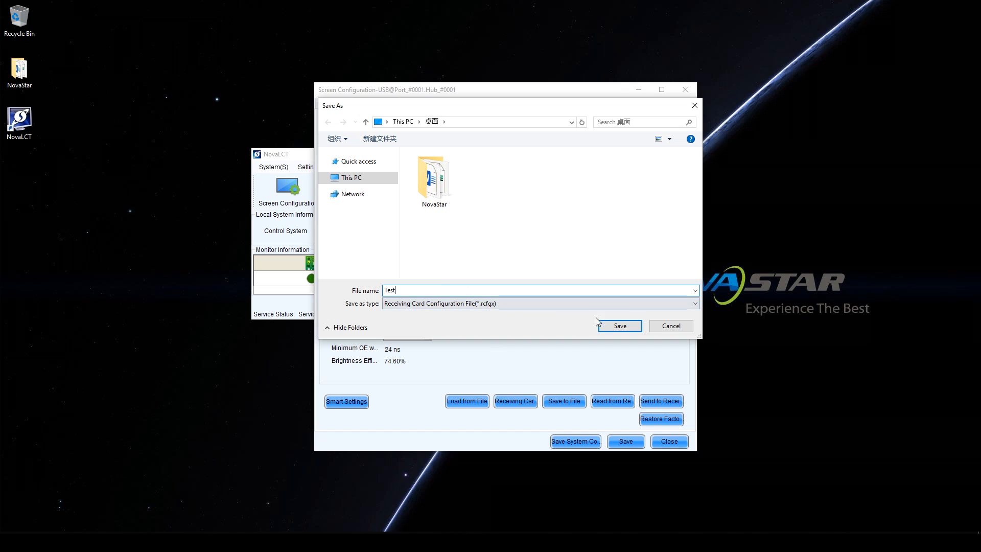
left_click(619, 326)
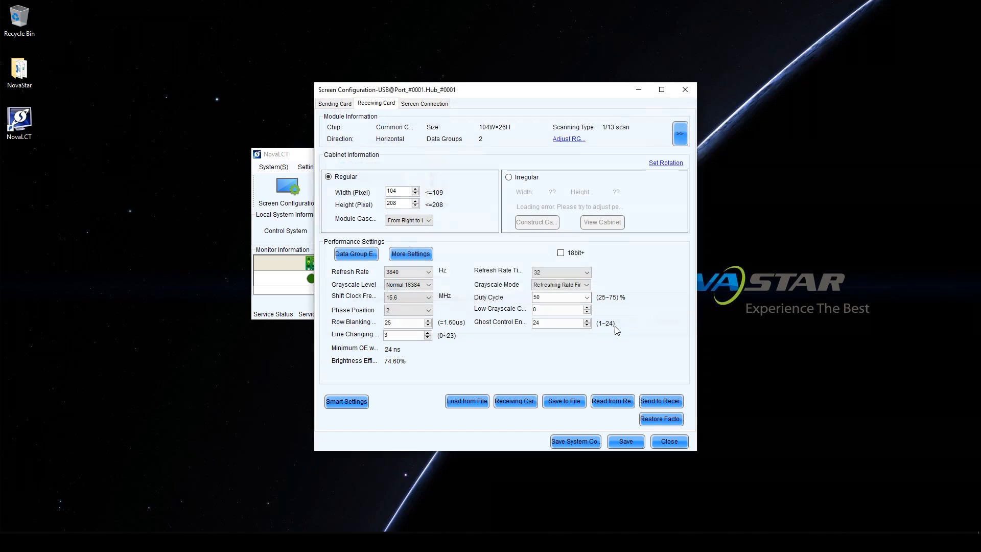
left_click(504, 286)
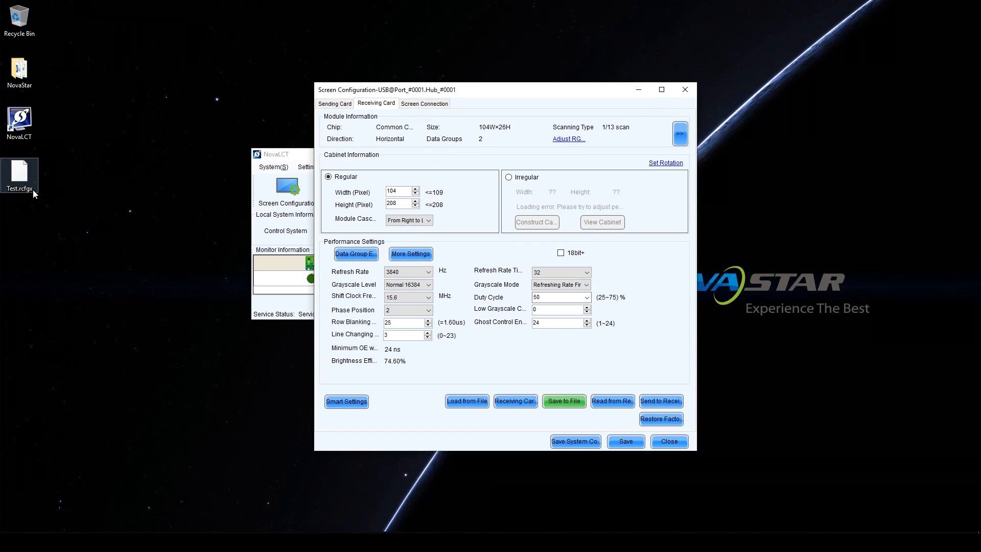
Load the receiving card configuration from the Test.rcfgx file on the desktop.
left_click(465, 401)
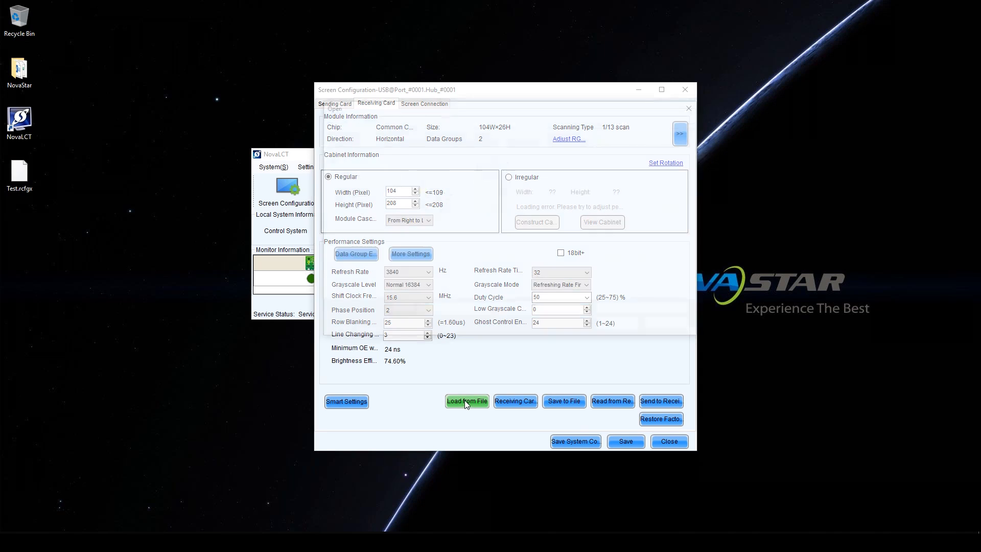
left_click(494, 209)
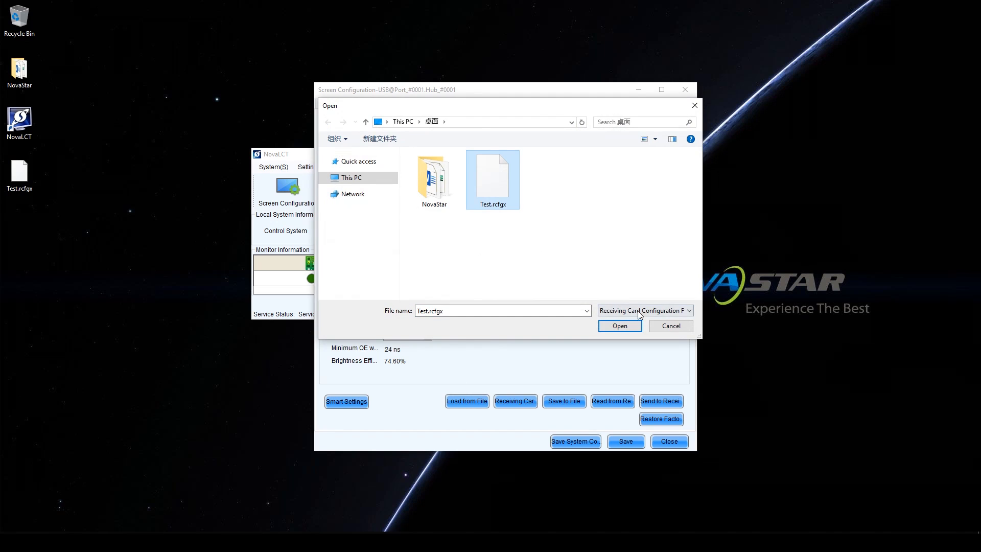
left_click(619, 326)
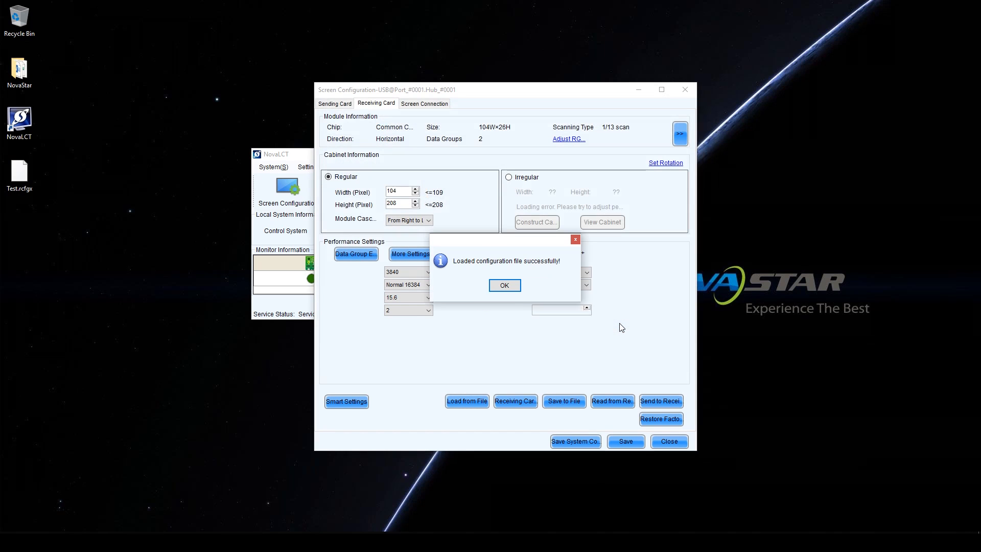
left_click(504, 285)
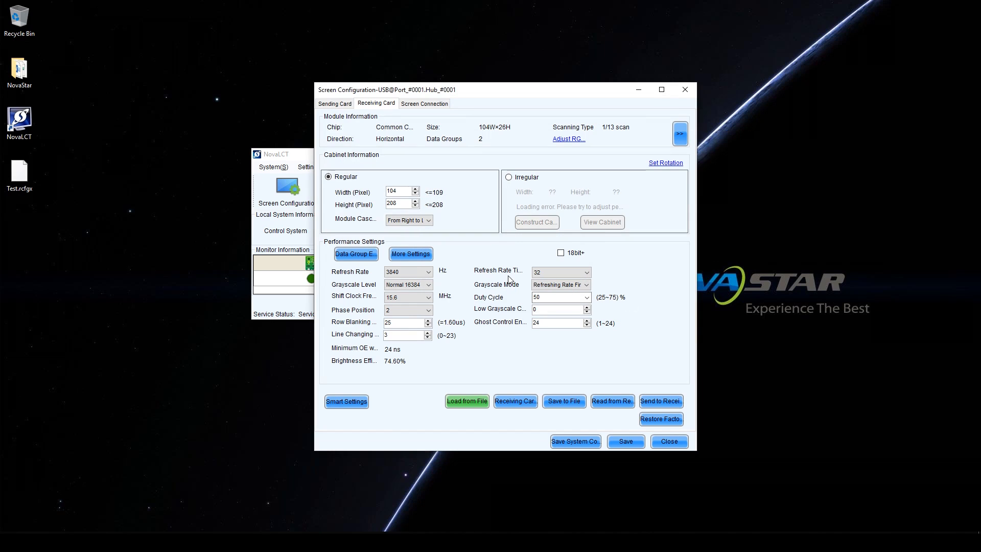
Send the loaded configuration parameters to all receiving cards without resetting the starting coordinates.
left_click(670, 400)
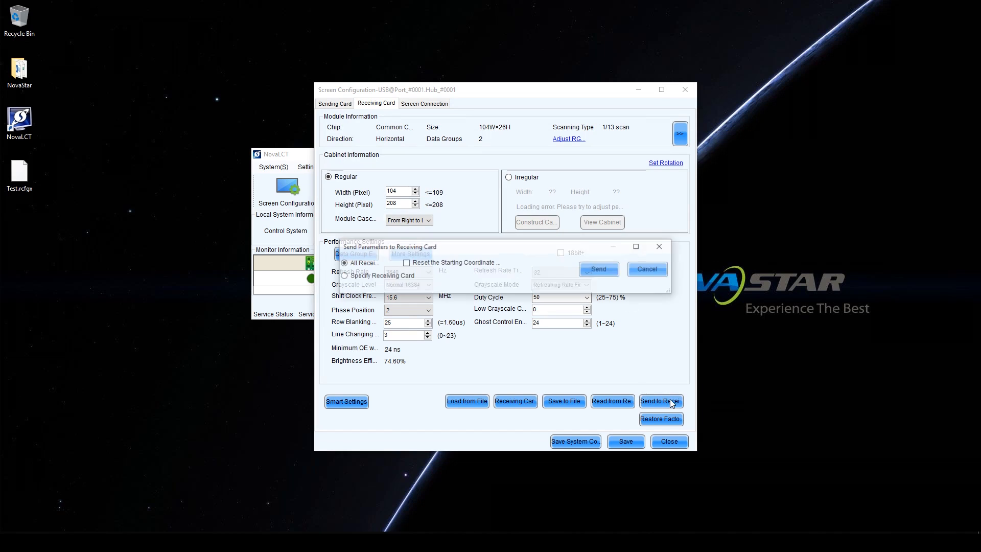
left_click(604, 272)
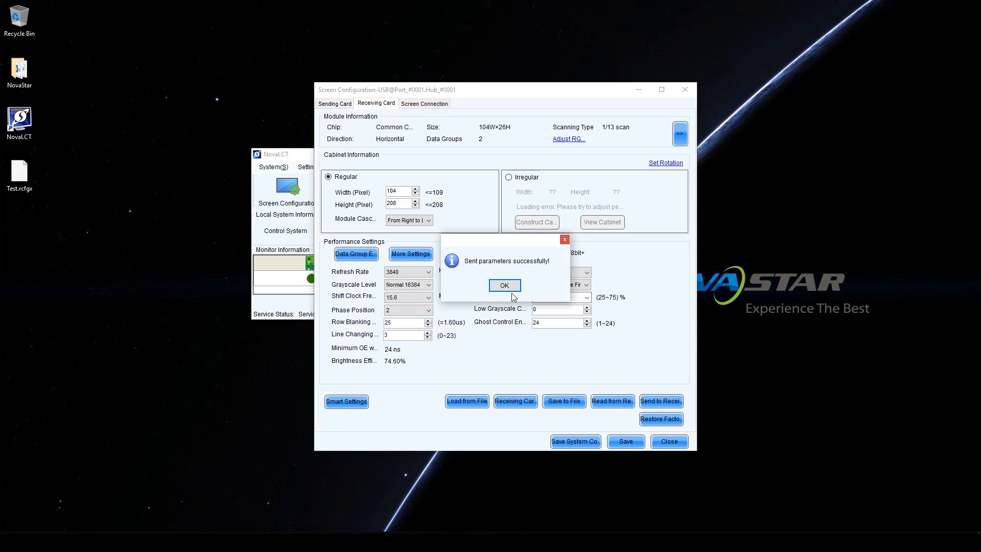
left_click(504, 286)
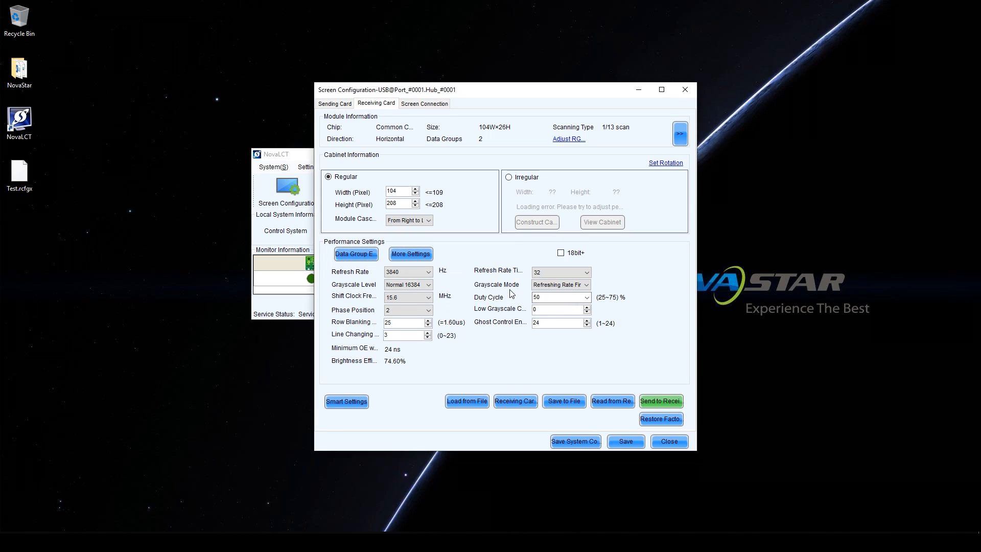
Read the parameters back from receiving card 1 on port 1 of sending card 1, and save the settings to the hardware.
left_click(607, 401)
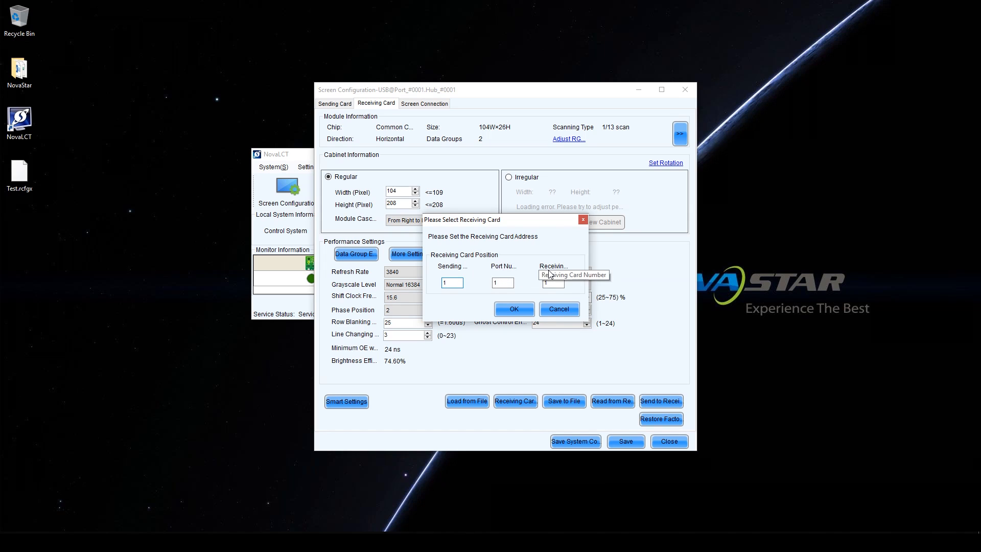
left_click(516, 306)
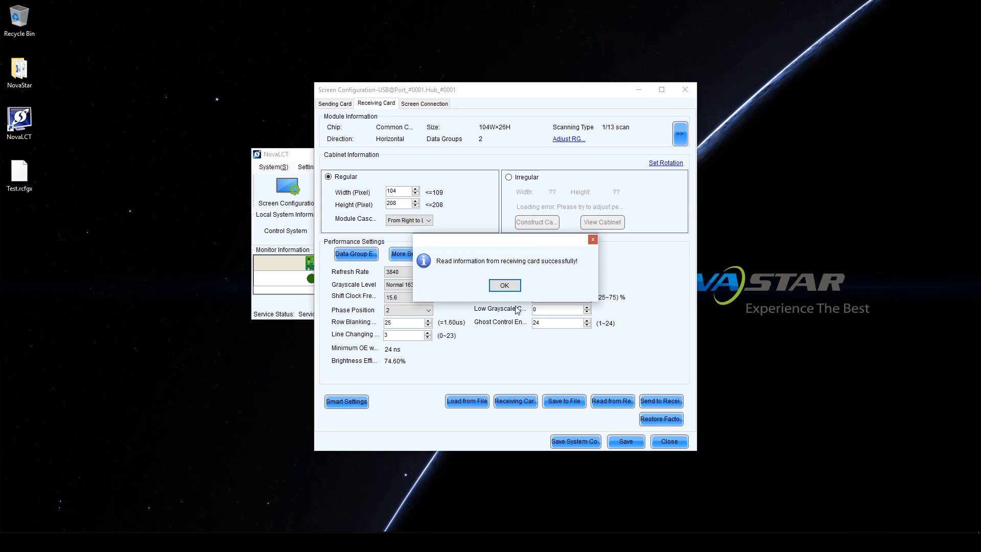
left_click(506, 286)
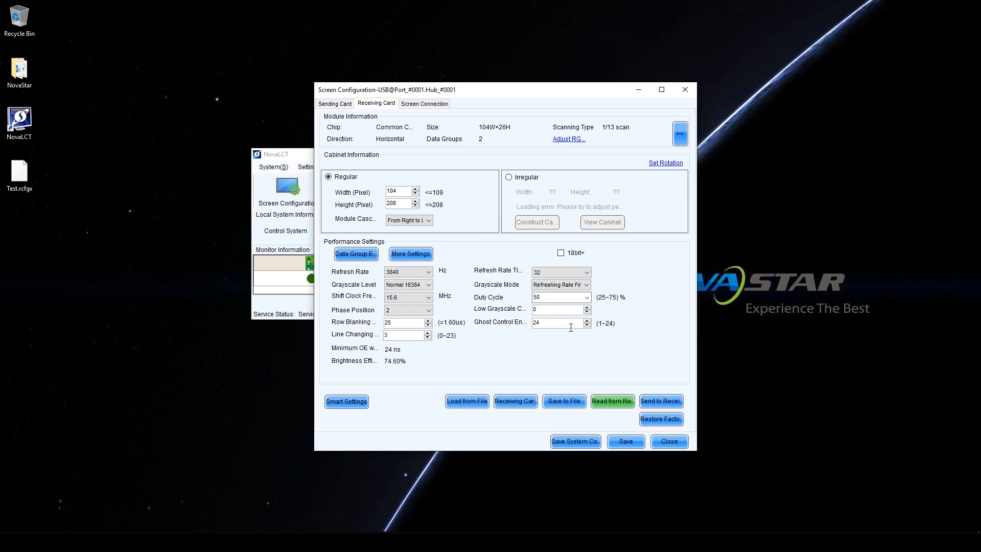
left_click(625, 441)
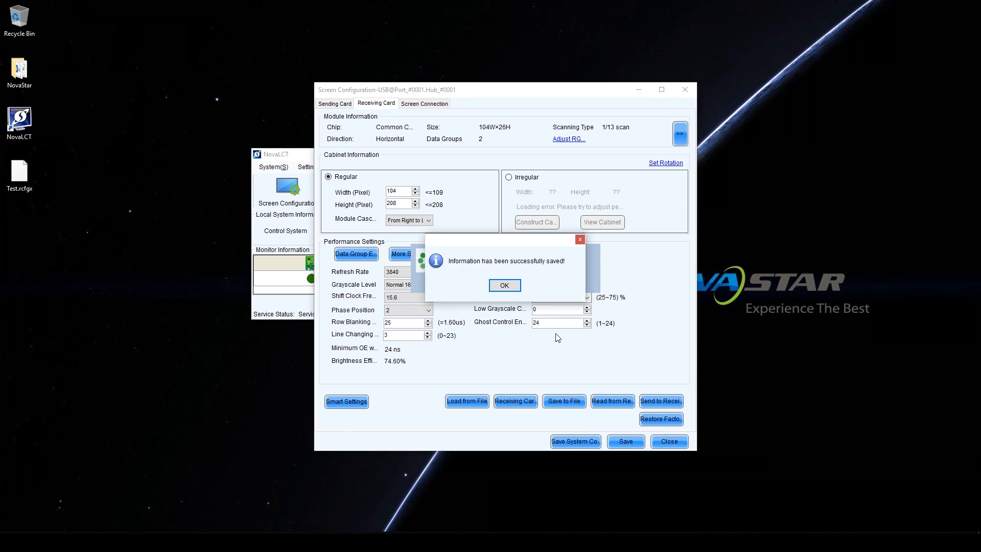
left_click(505, 286)
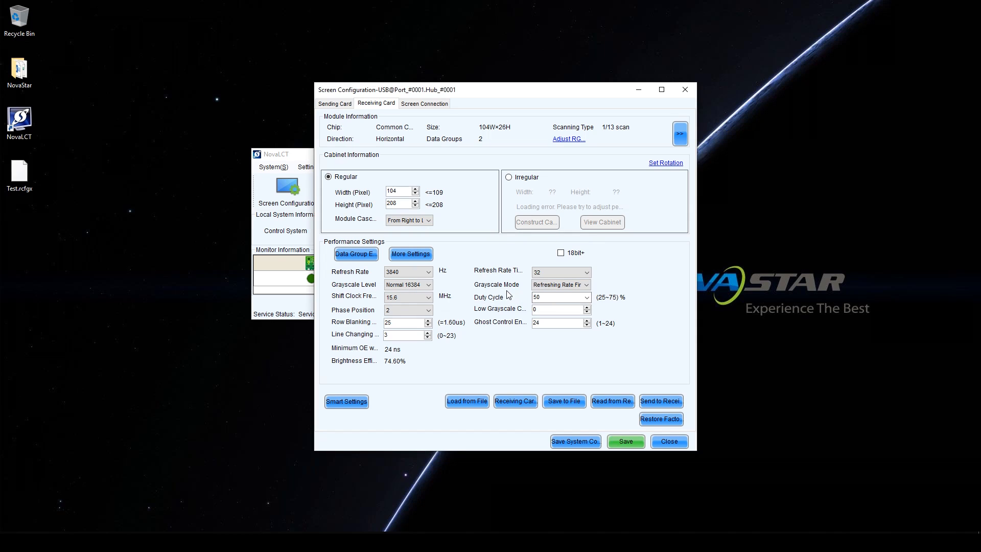